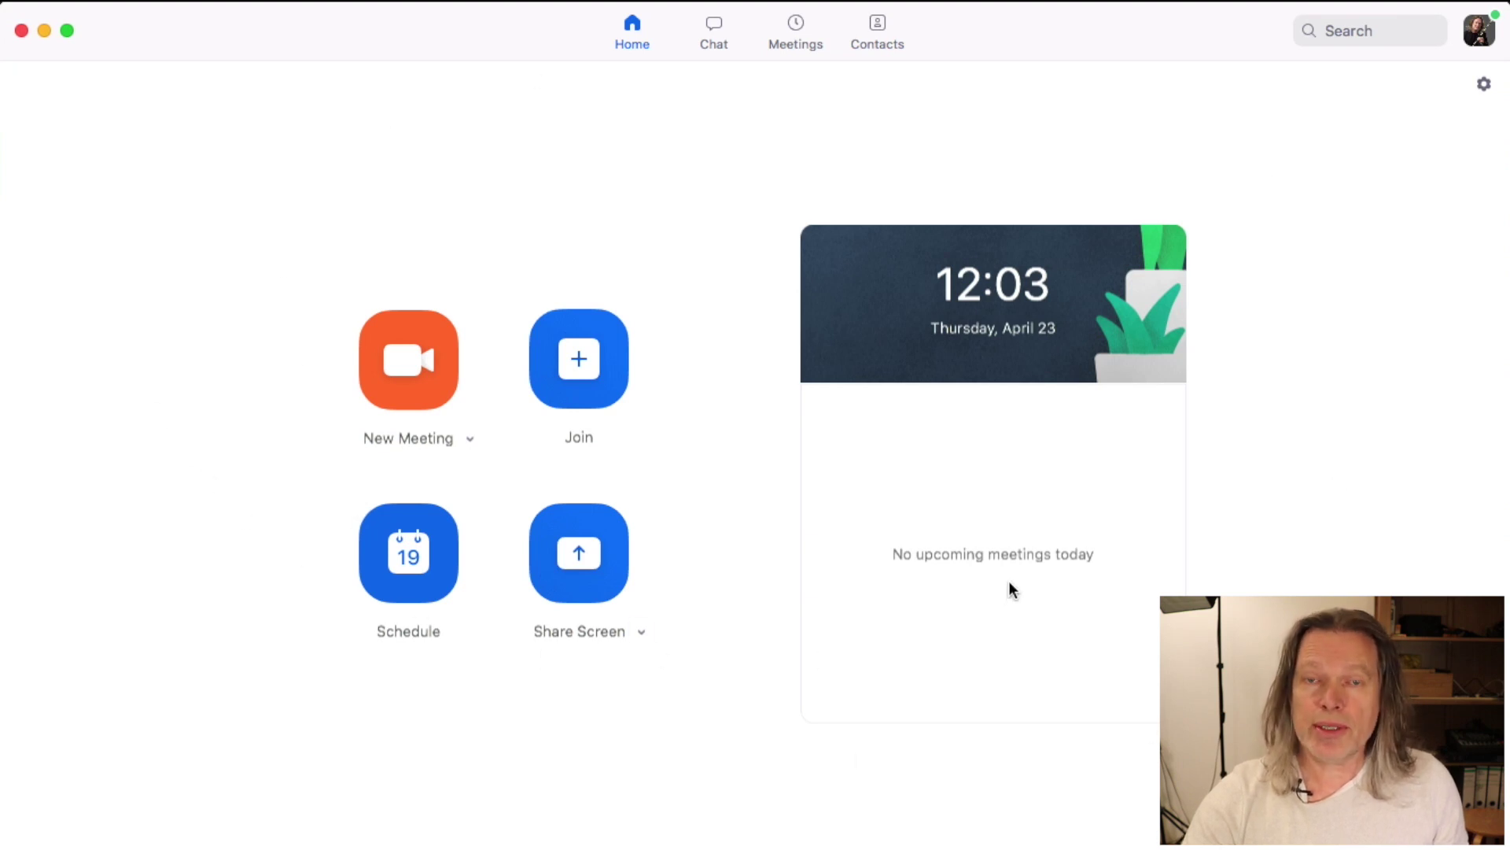
Show the Audio page of Zoom's settings.
left_click(1485, 87)
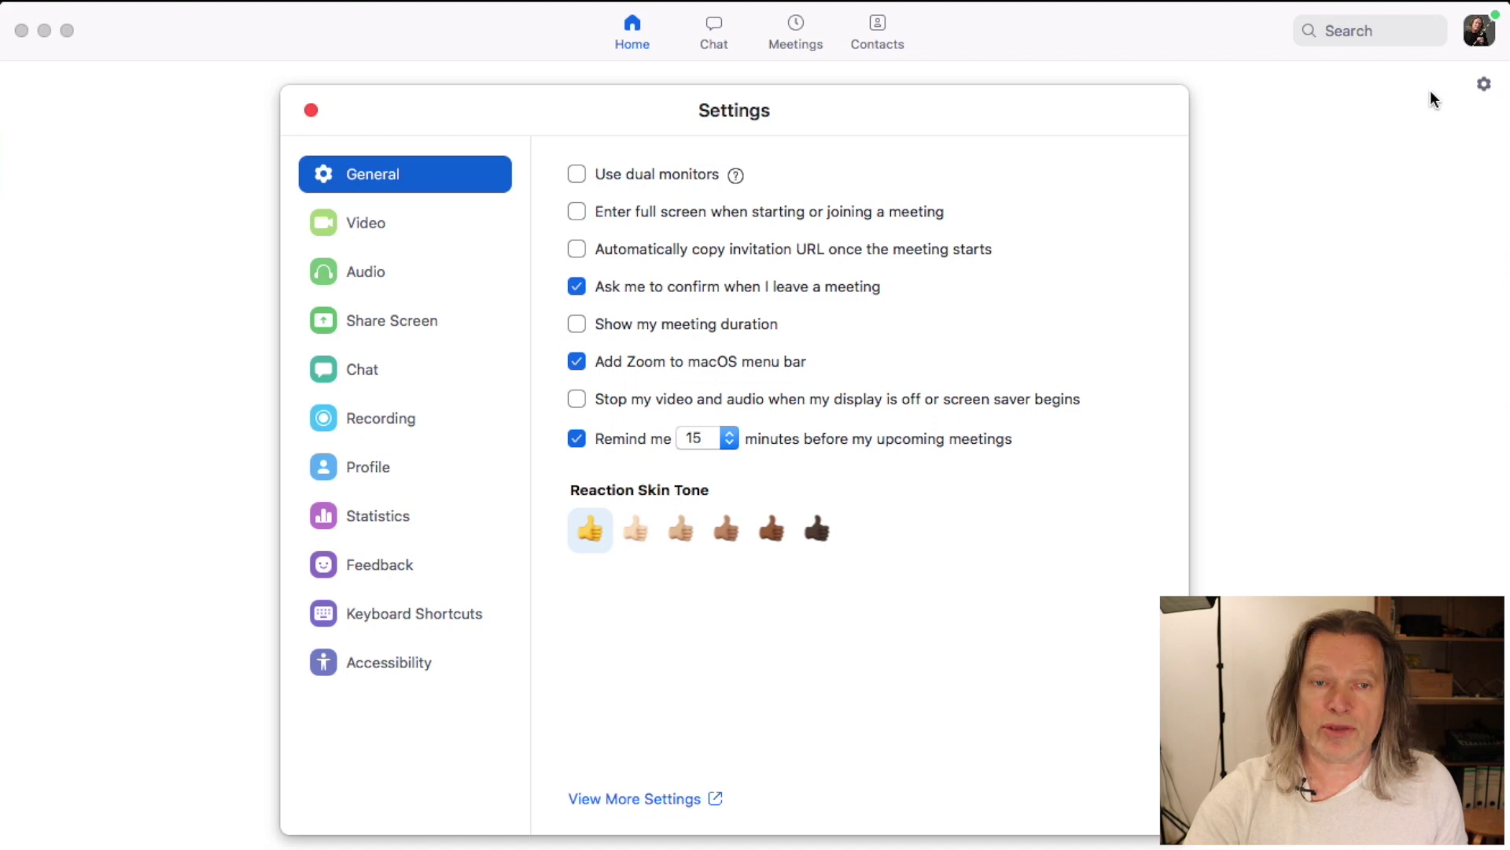
left_click(356, 270)
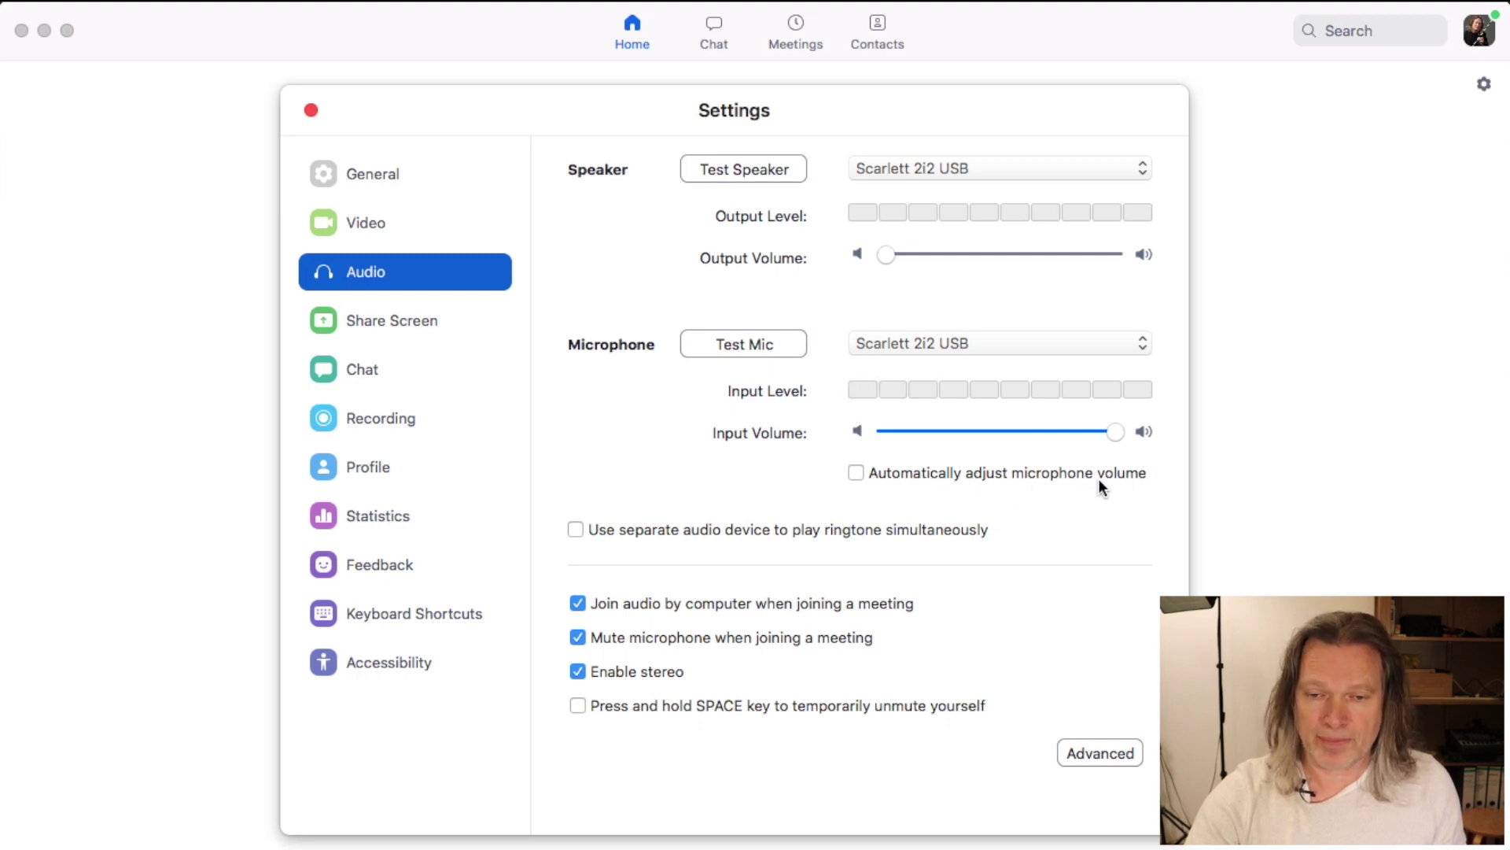
In advanced audio, set both persistent and intermittent background noise suppression to Disable.
left_click(1102, 751)
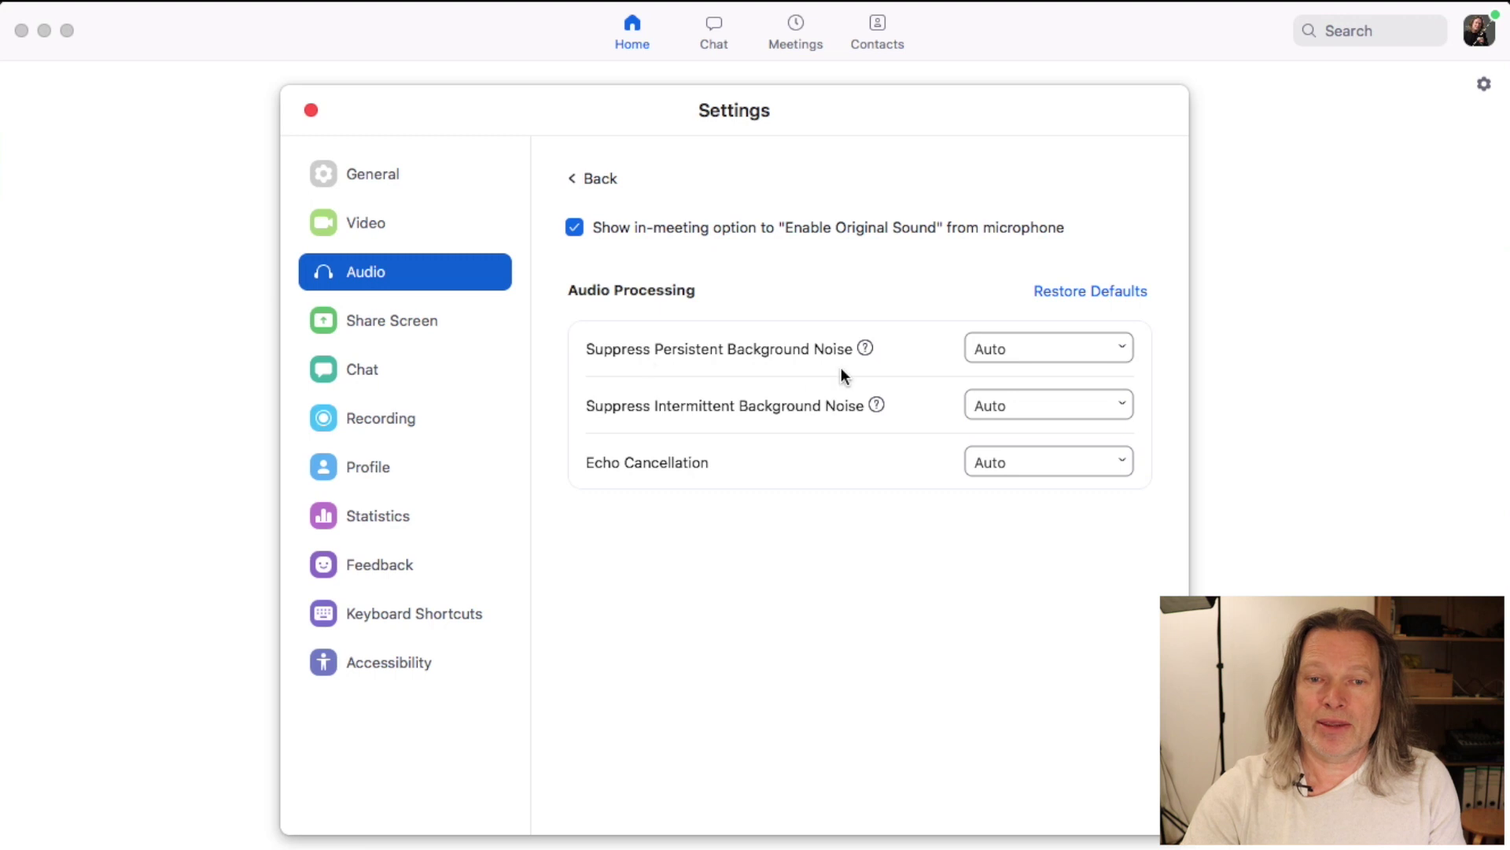
left_click(1072, 347)
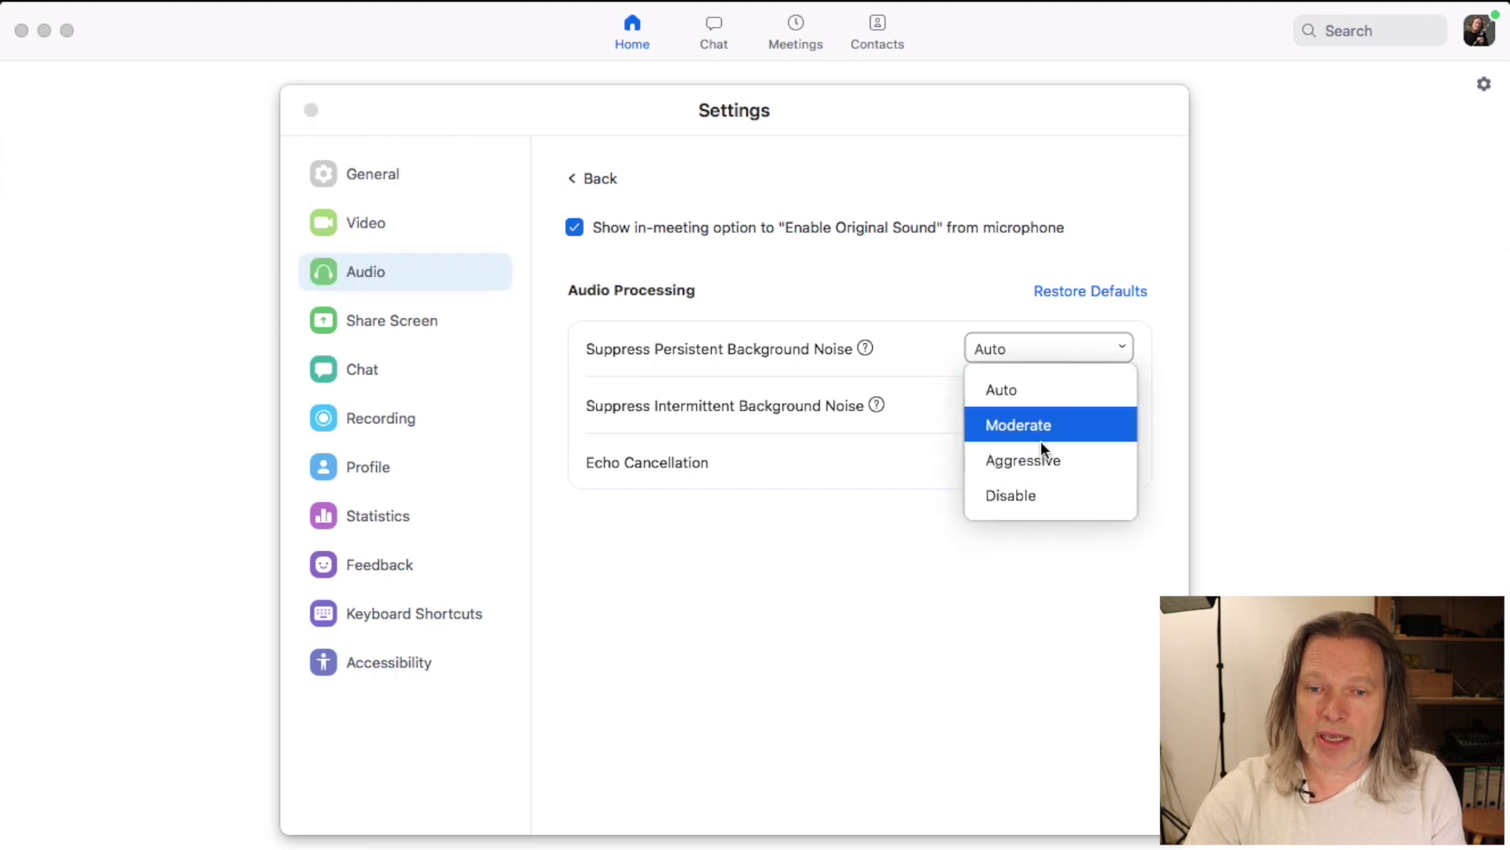
left_click(1017, 494)
left_click(1034, 409)
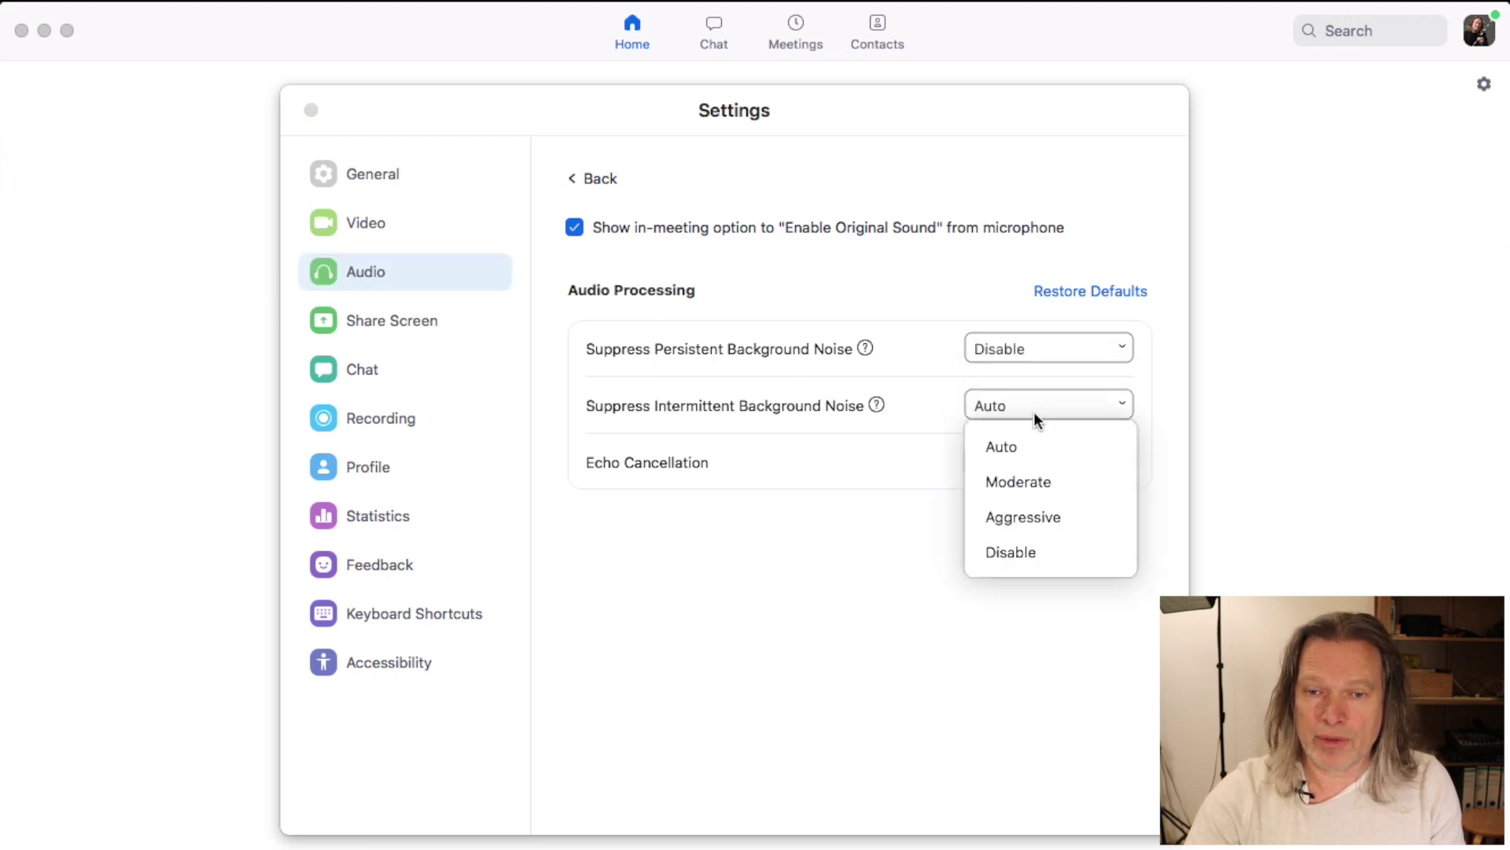
left_click(999, 550)
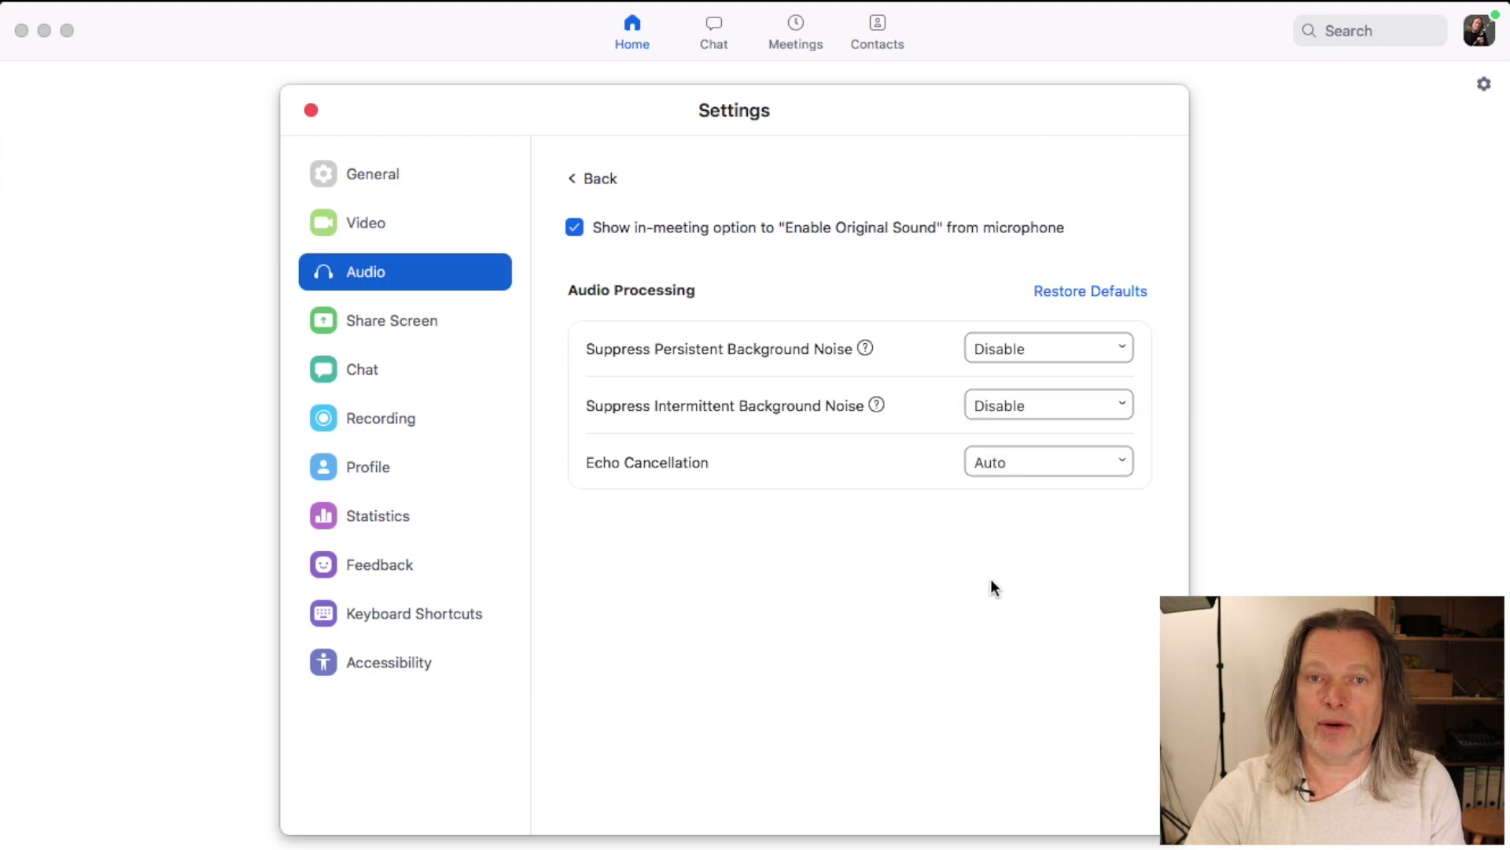